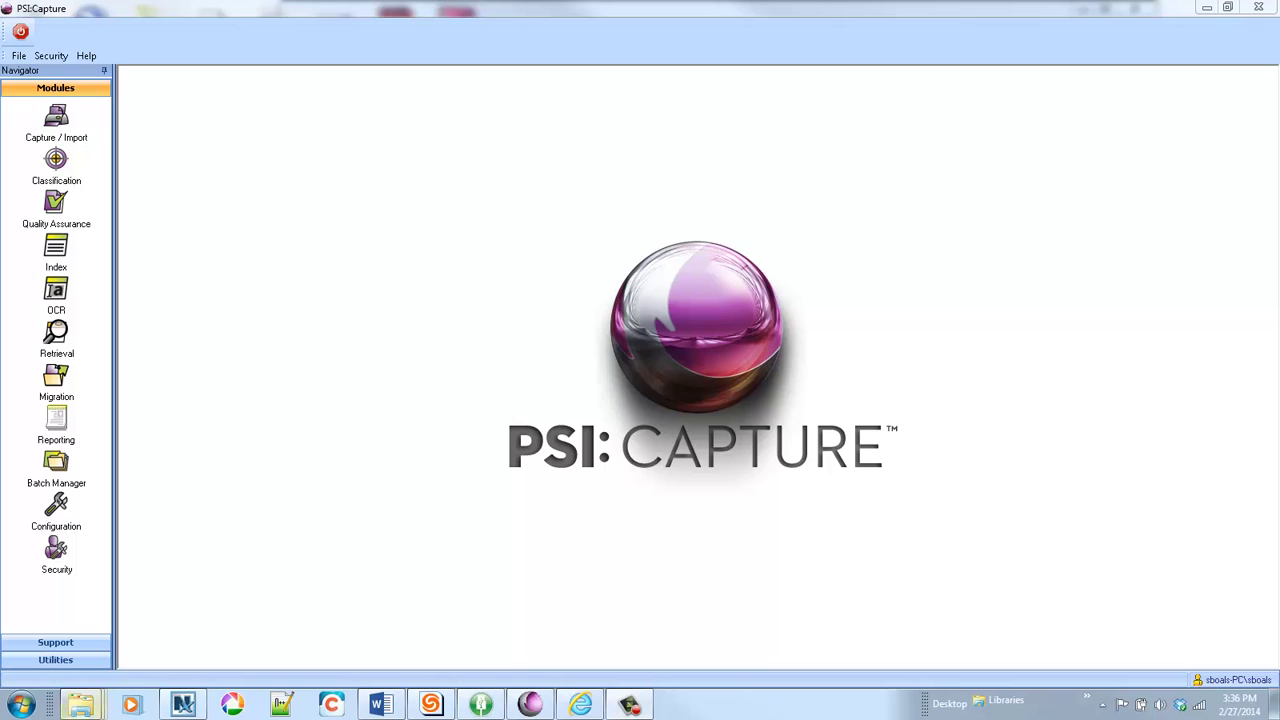
# Step: Switch to the Graffiti folder in Windows Explorer and look over the first photos, 100 to 102_2
pyautogui.moveTo(92, 710)
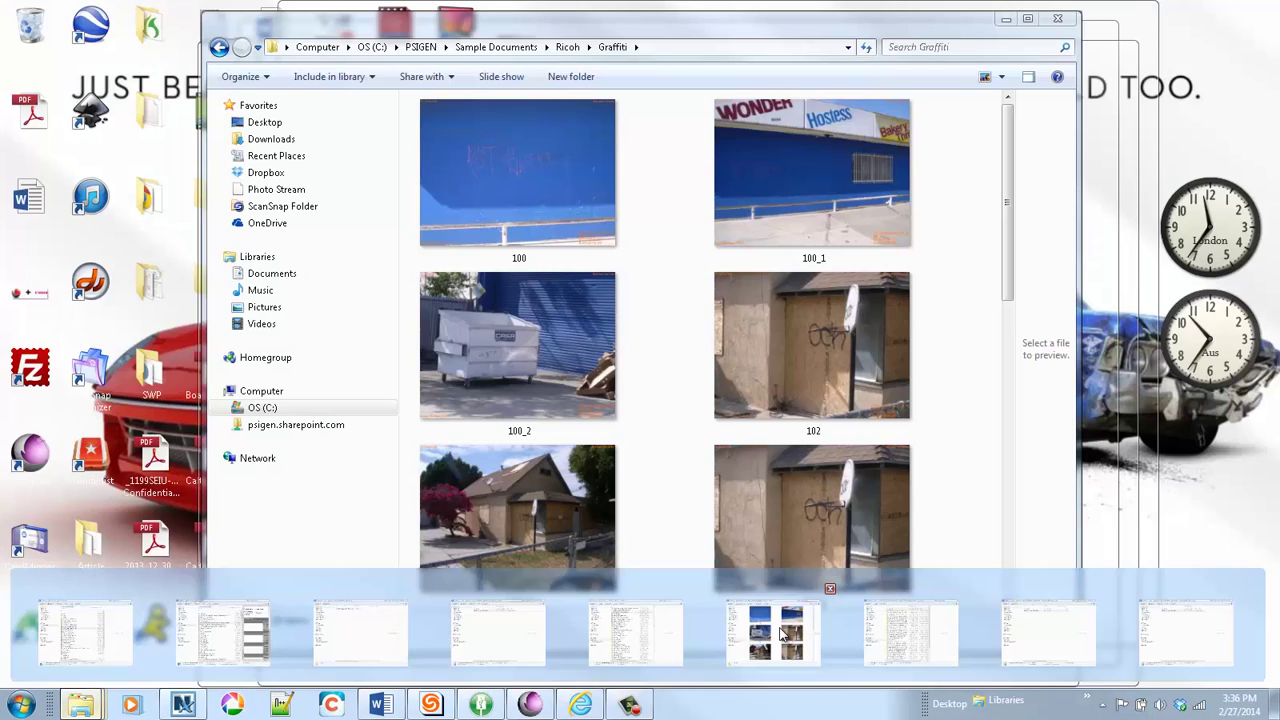
pyautogui.click(761, 621)
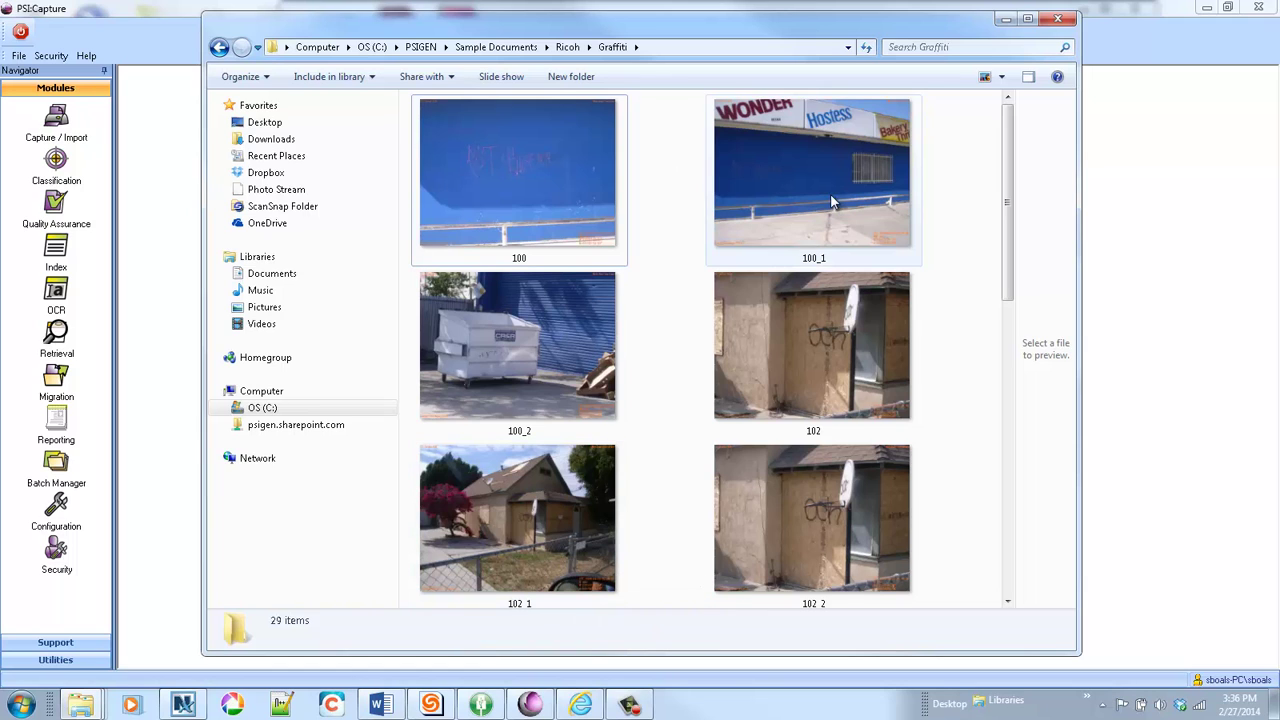
pyautogui.click(760, 190)
pyautogui.click(800, 350)
pyautogui.click(547, 373)
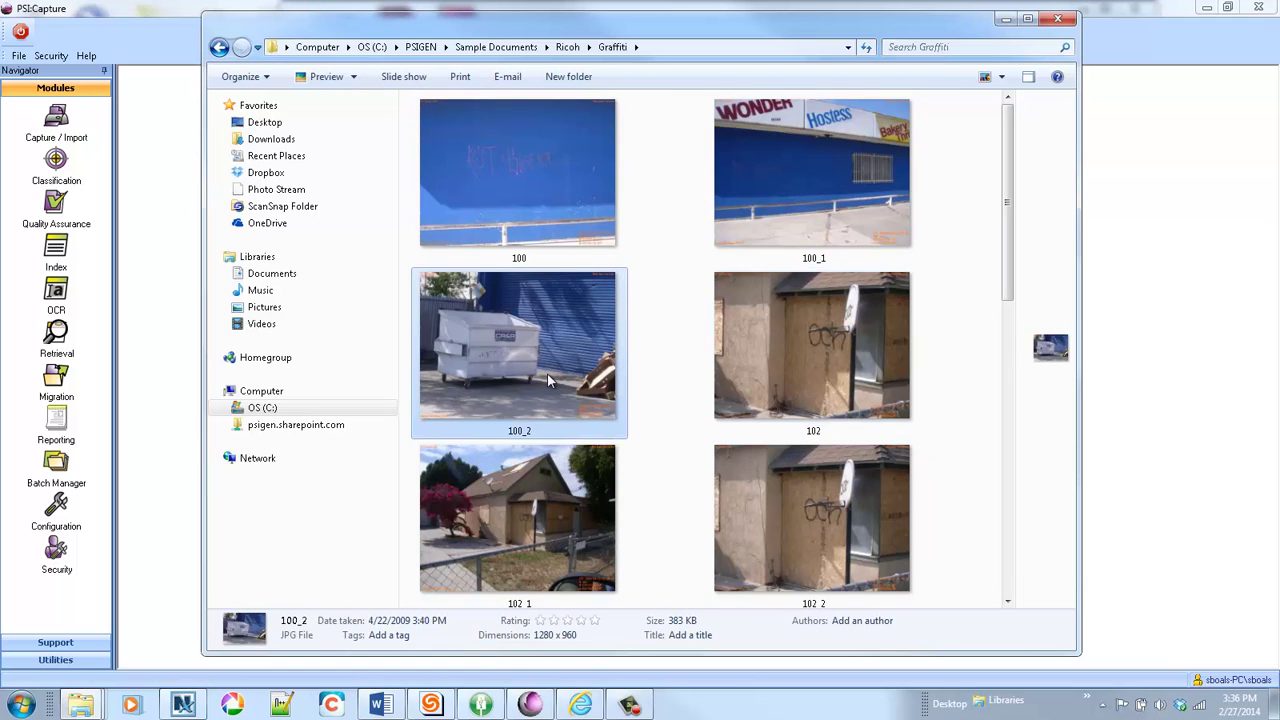
pyautogui.click(541, 483)
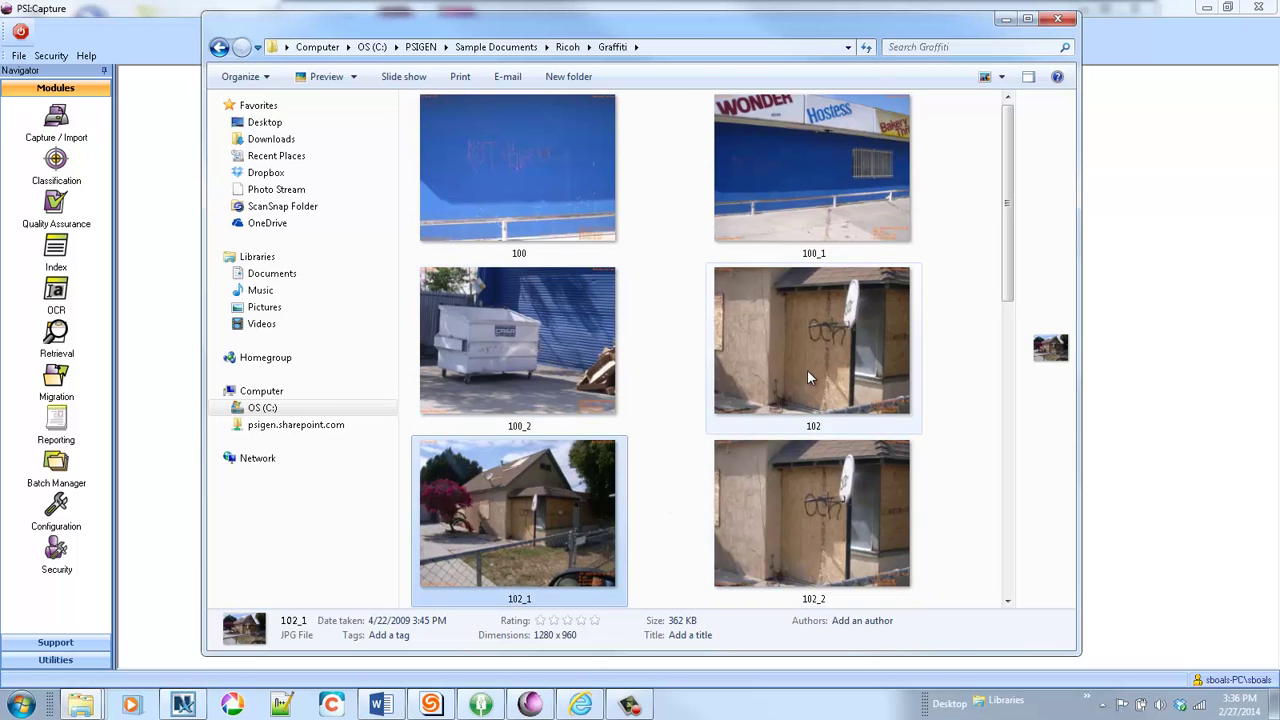
pyautogui.click(549, 207)
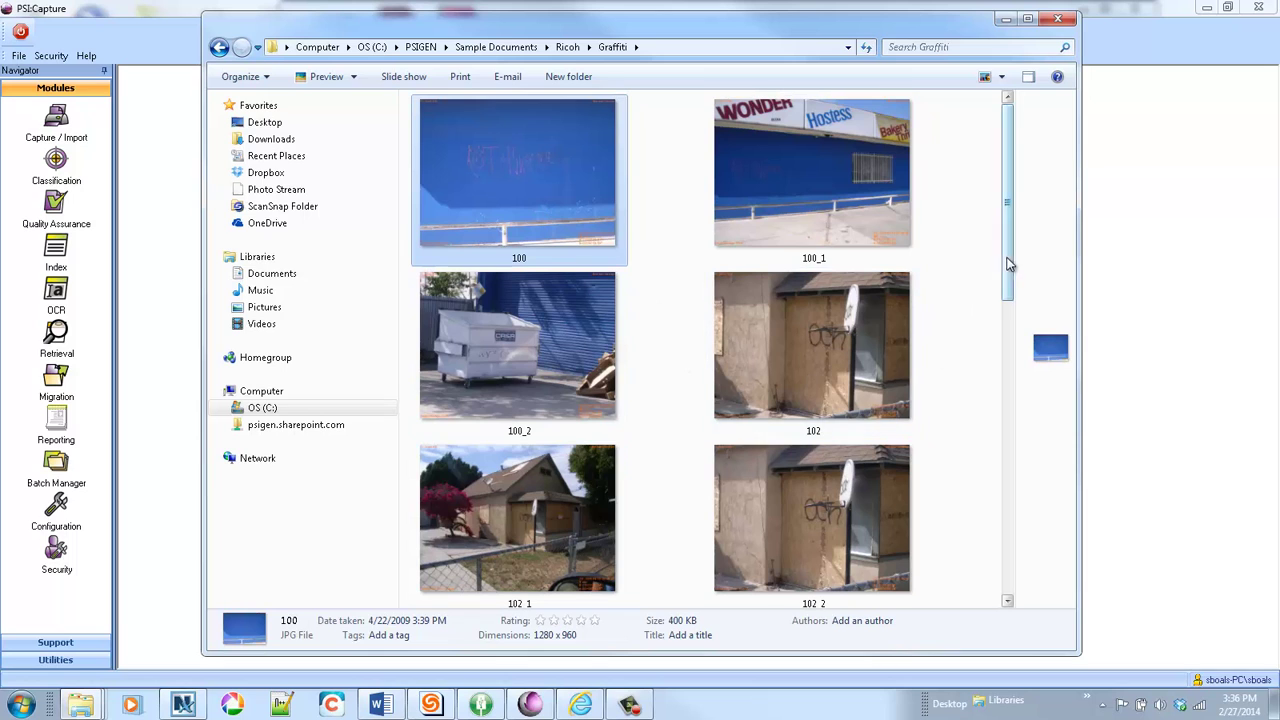
# Step: Look through the remaining graffiti photos from 102_1 to 108, and minimize the folder window
pyautogui.scroll(-3, 850, 370)
pyautogui.click(830, 355)
pyautogui.click(540, 378)
pyautogui.click(520, 550)
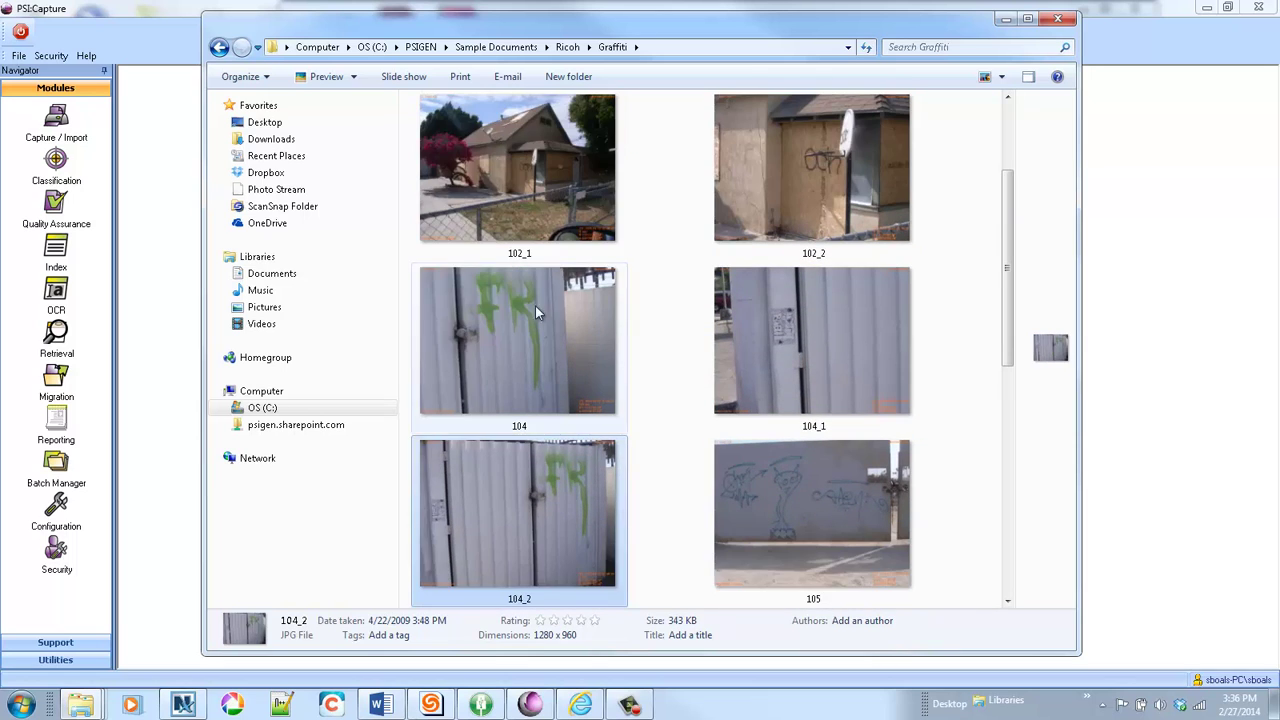
pyautogui.click(540, 177)
pyautogui.click(771, 178)
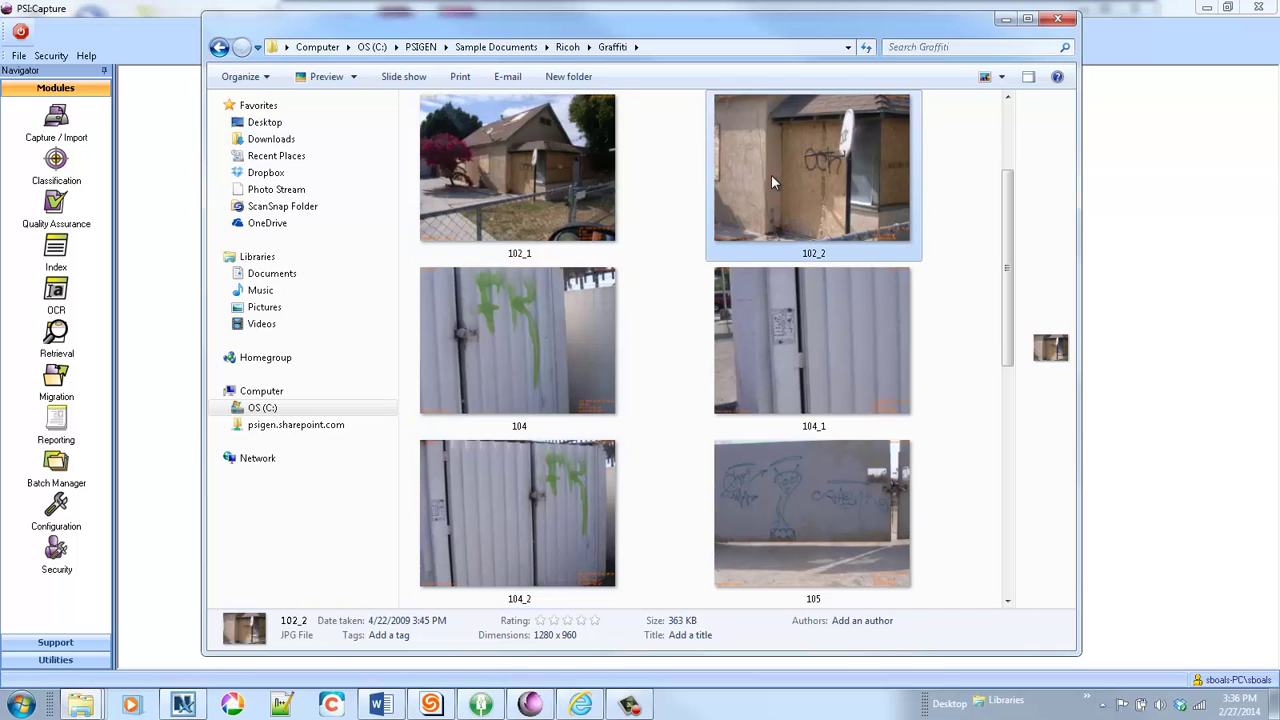
pyautogui.click(765, 318)
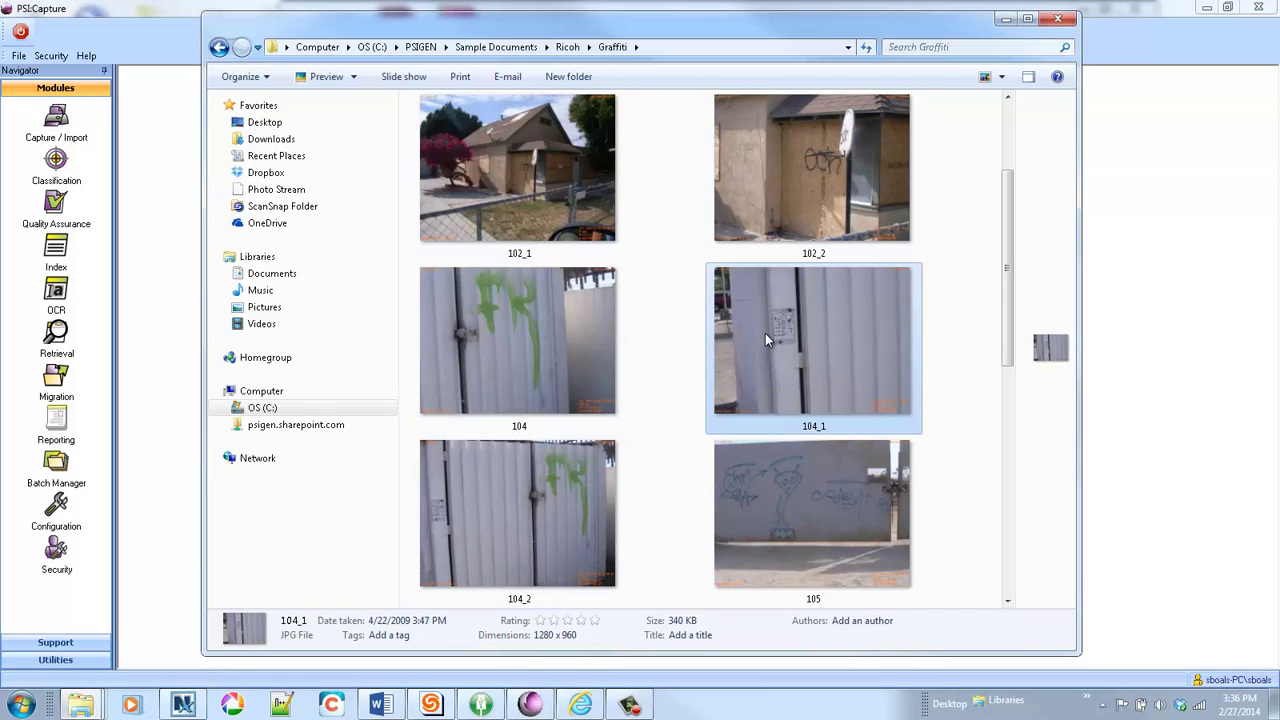
pyautogui.scroll(-5, 765, 333)
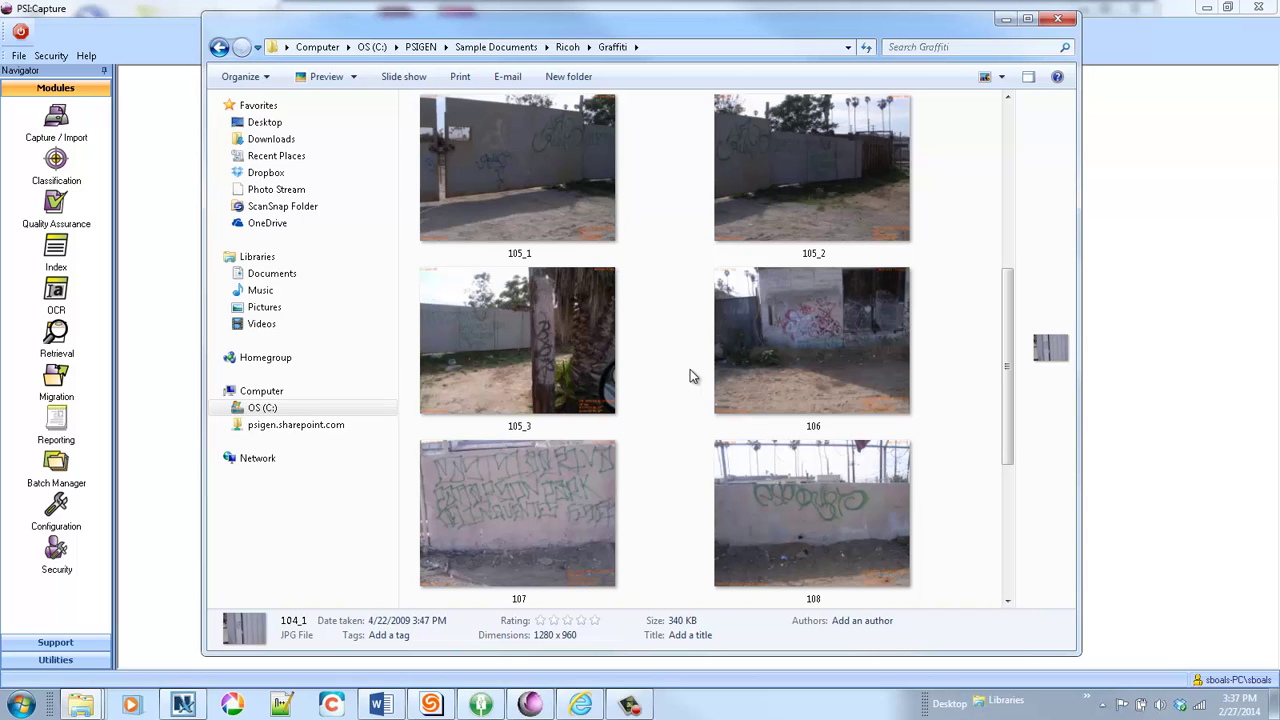
pyautogui.click(1007, 21)
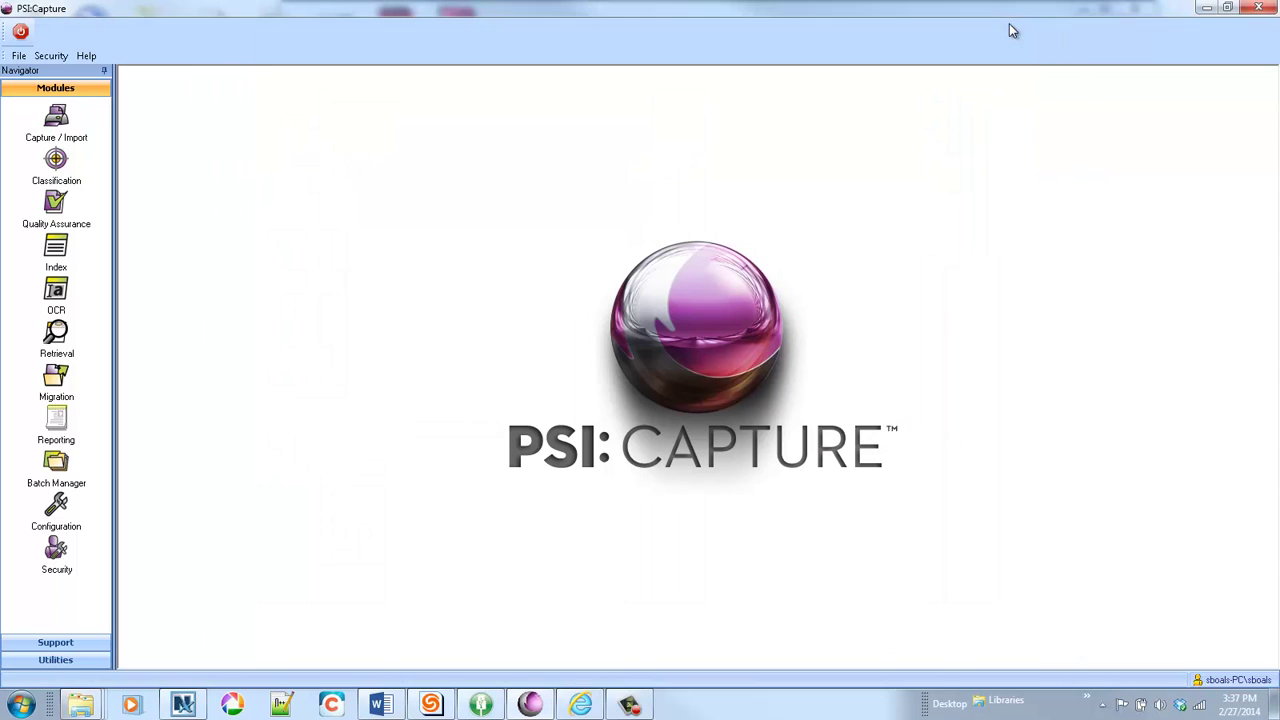
# Step: Open Capture / Import with the Gang Tracking - GeoTag document type and import the 14 selected Graffiti photos into a new batch
pyautogui.click(57, 128)
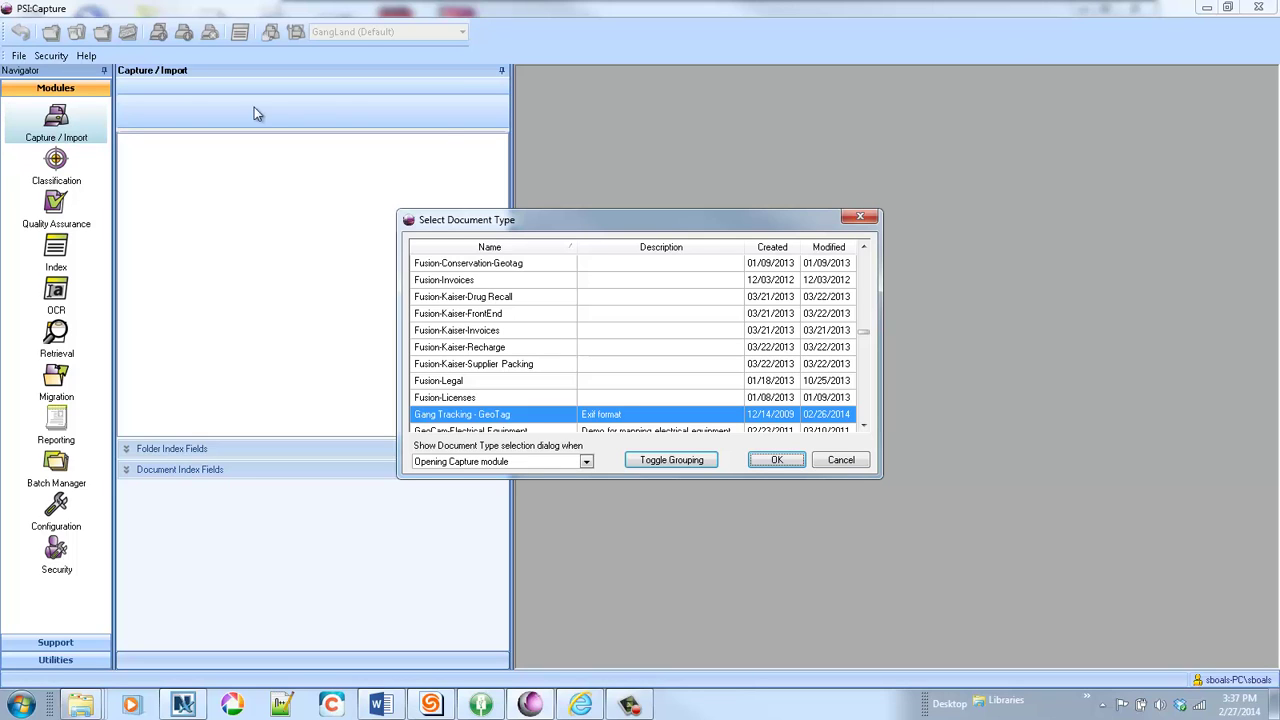
pyautogui.click(758, 460)
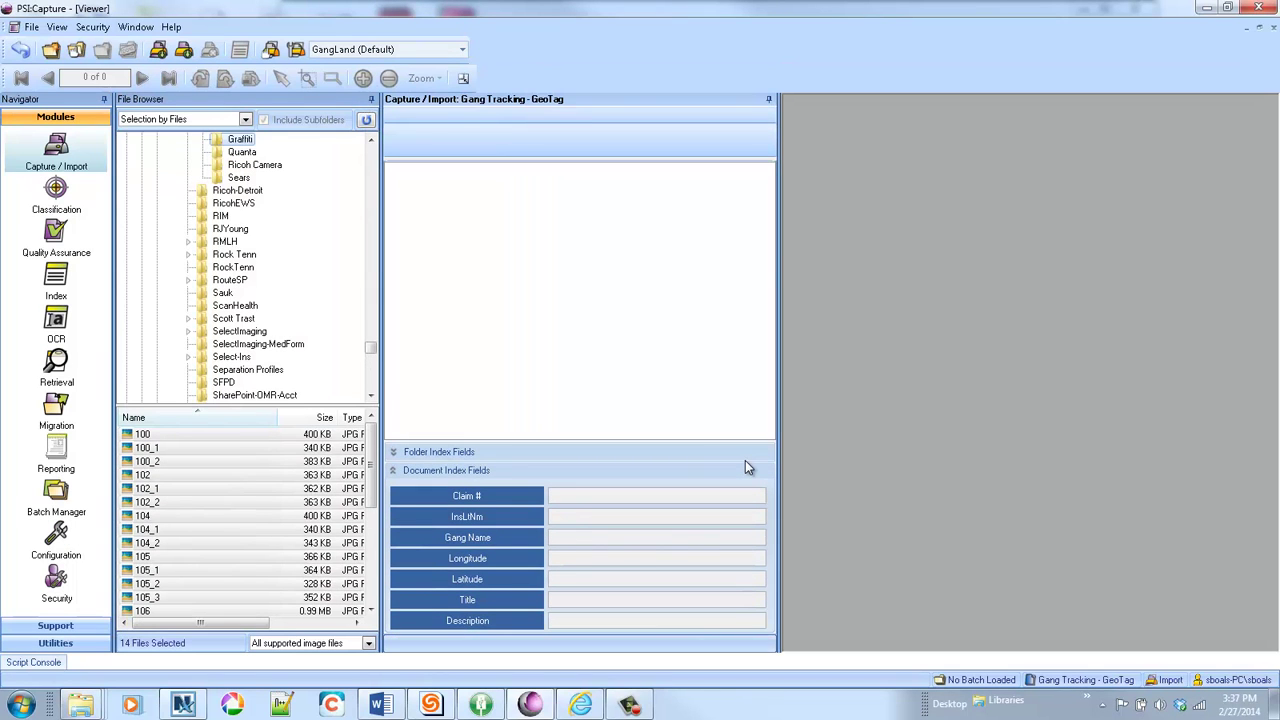
pyautogui.scroll(-5, 370, 580)
pyautogui.scroll(5, 380, 615)
pyautogui.click(159, 54)
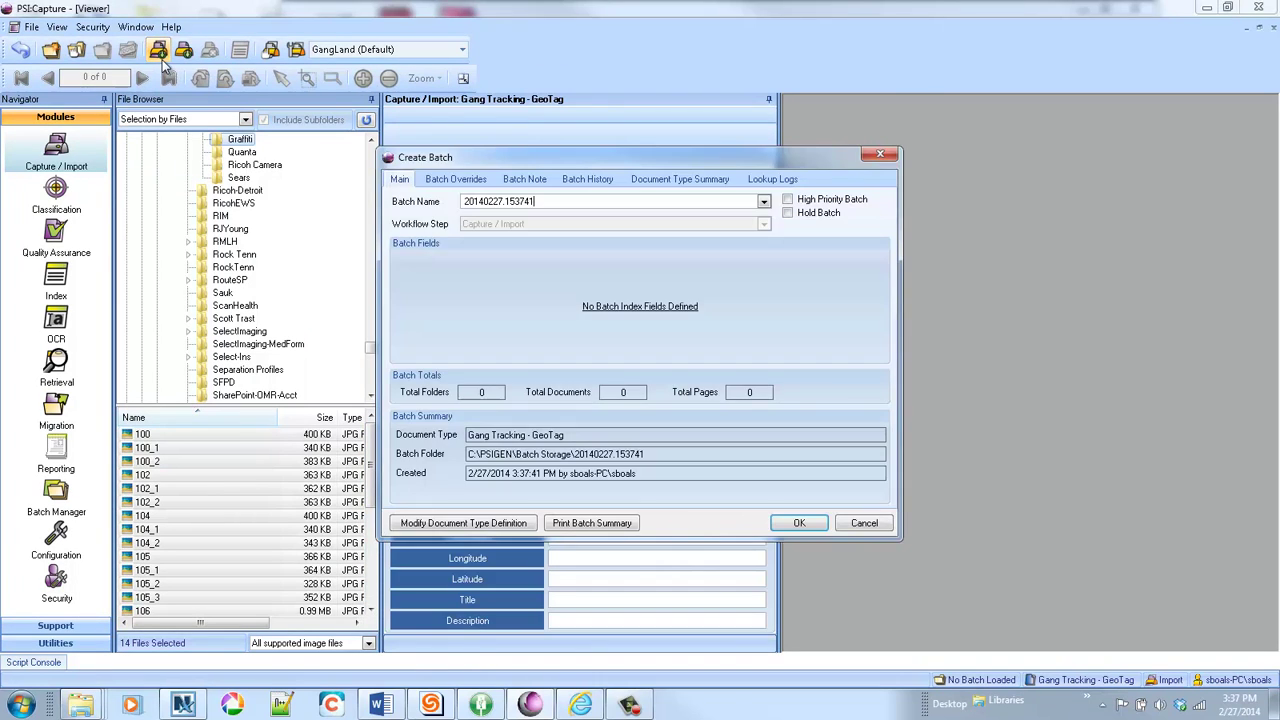
pyautogui.click(797, 527)
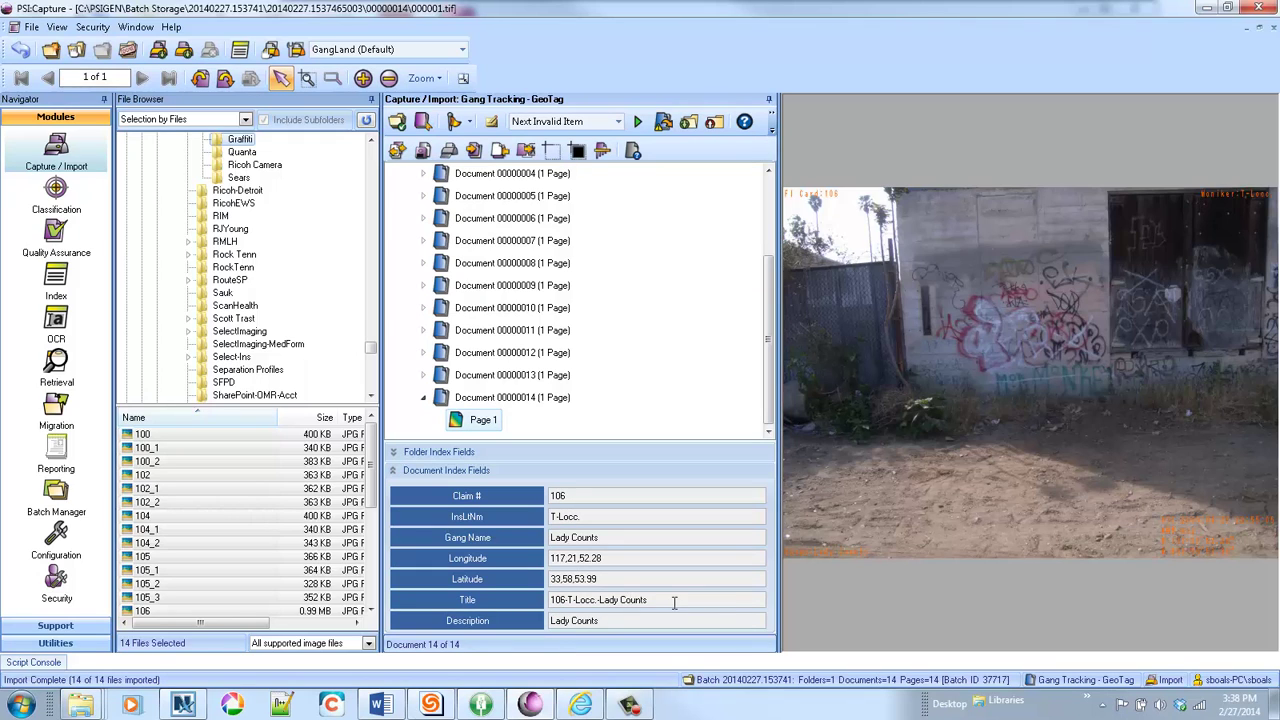
# Step: Check the last document's Title and Description index values, and close the batch so that it continues in the Index workflow step
pyautogui.moveTo(645, 600); pyautogui.dragTo(542, 604)
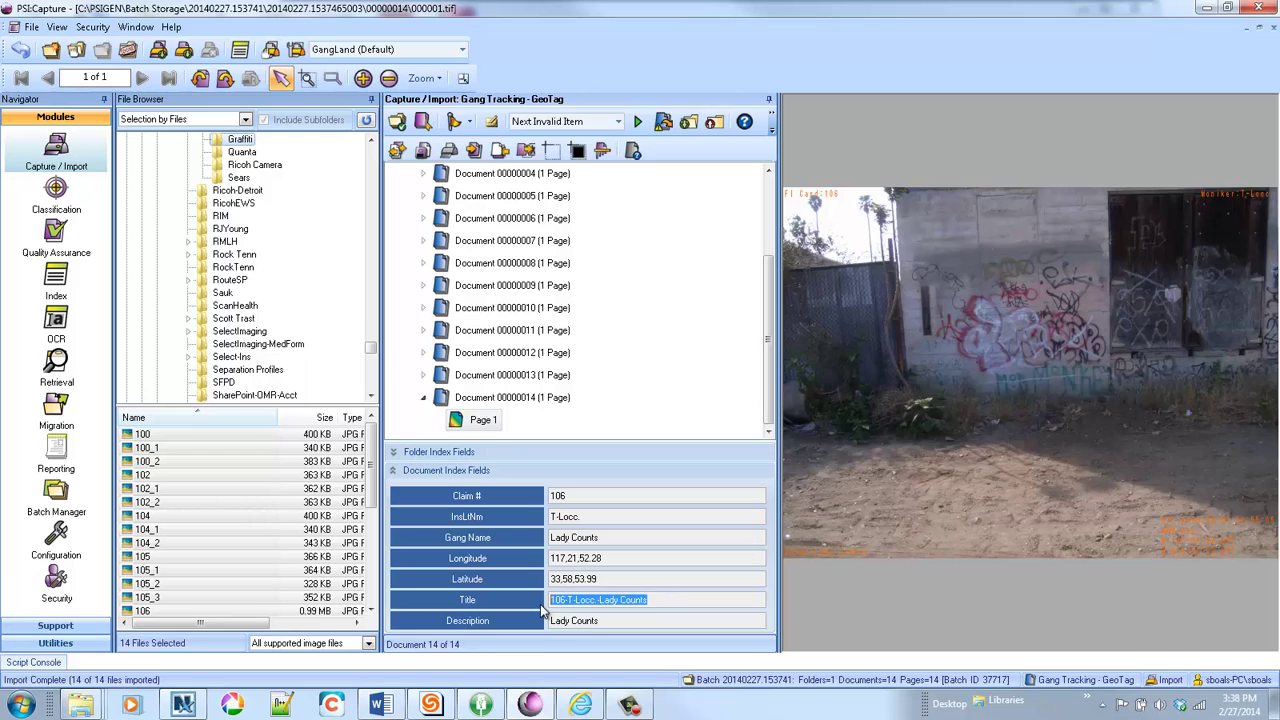
pyautogui.click(611, 621)
pyautogui.click(127, 50)
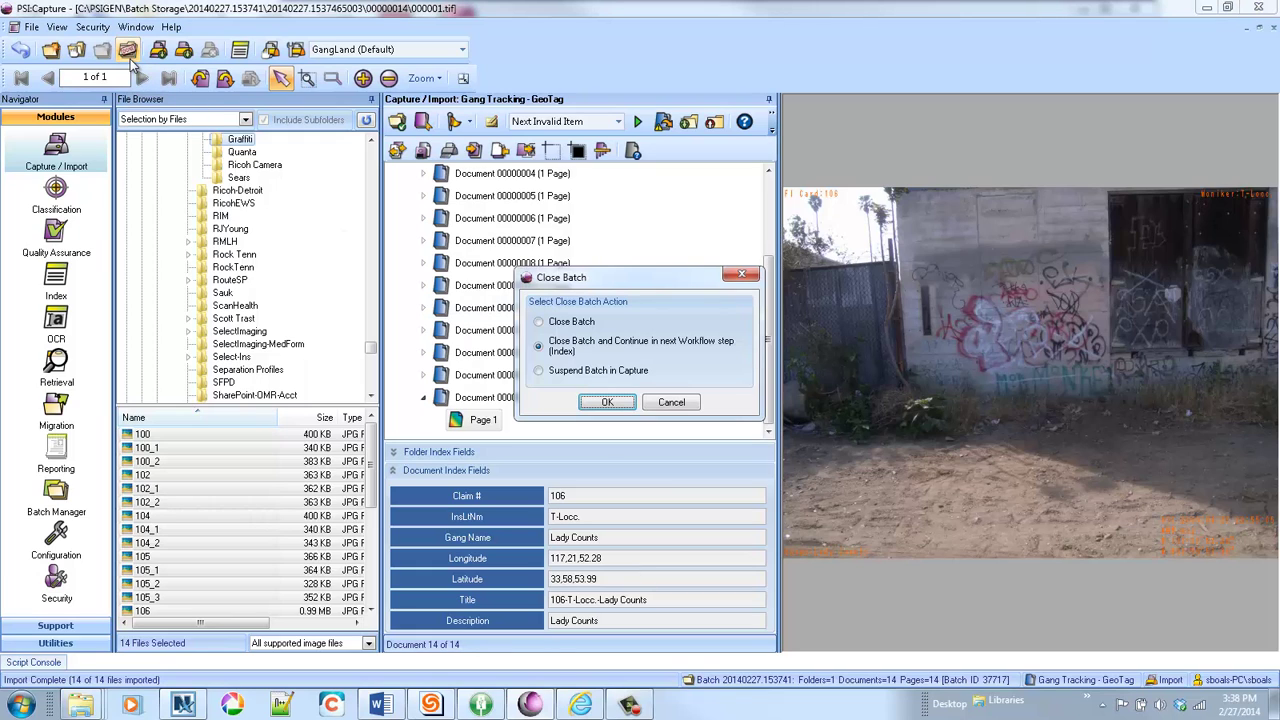
pyautogui.click(609, 402)
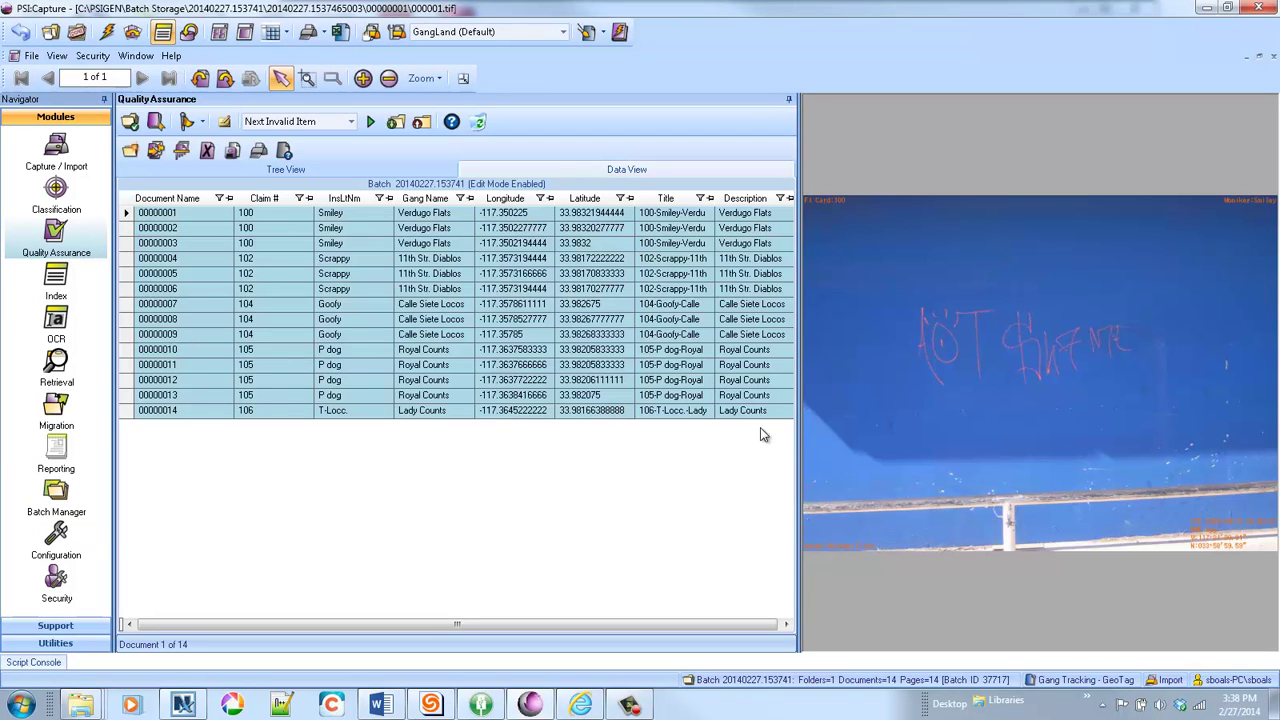
# Step: Widen the Quality Assurance data grid and view the image of document 00000002
pyautogui.moveTo(798, 437); pyautogui.dragTo(866, 435)
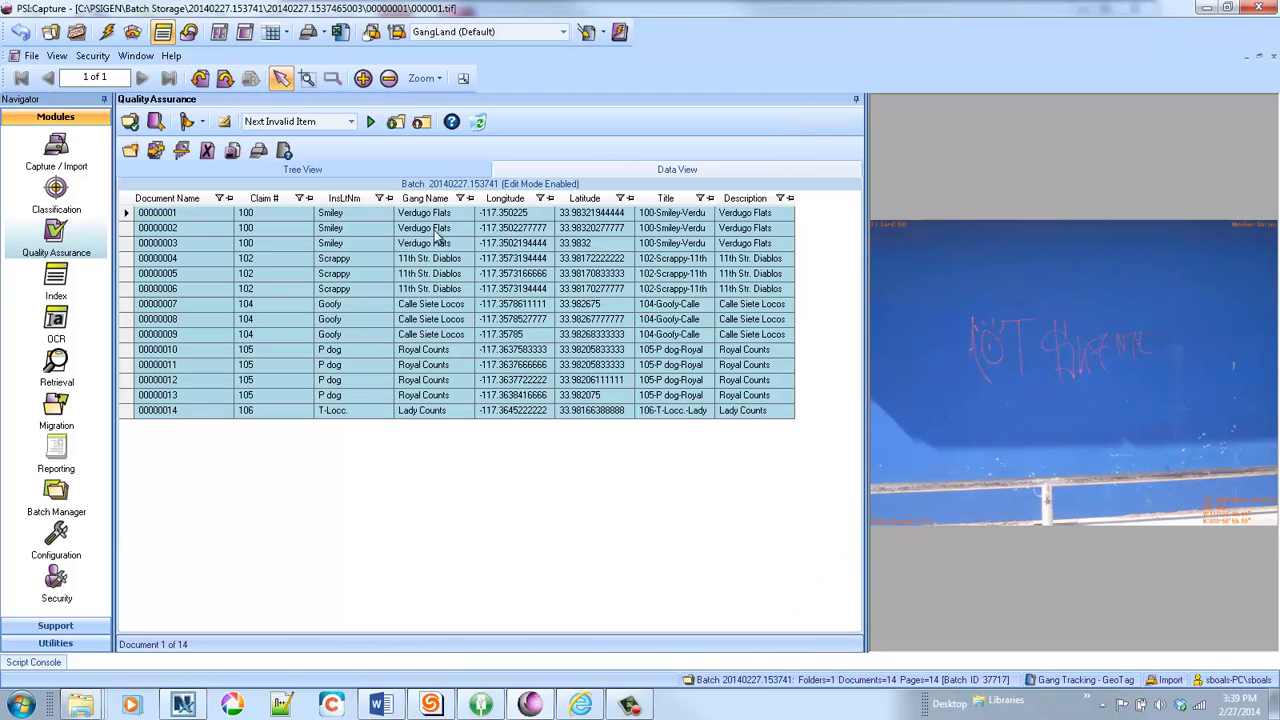
pyautogui.click(128, 229)
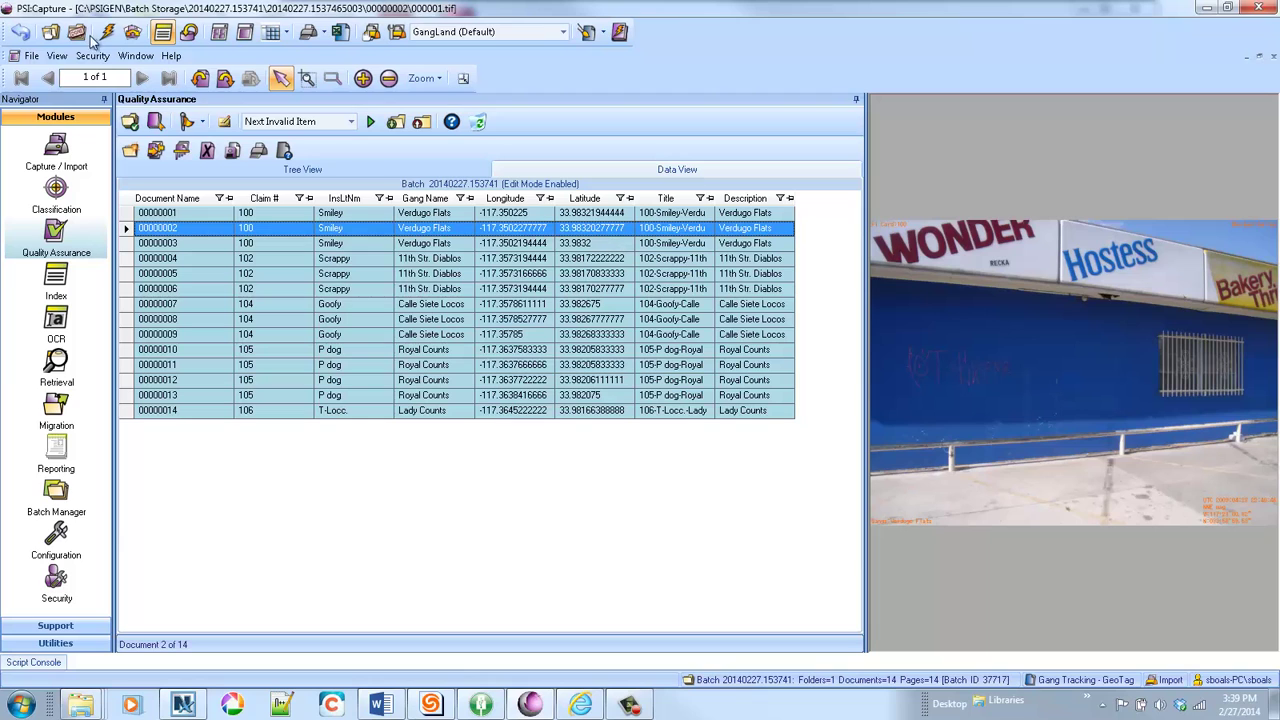
# Step: Switch to the SharePoint demo site in Internet Explorer and examine the records in the GangTracking list
pyautogui.click(582, 705)
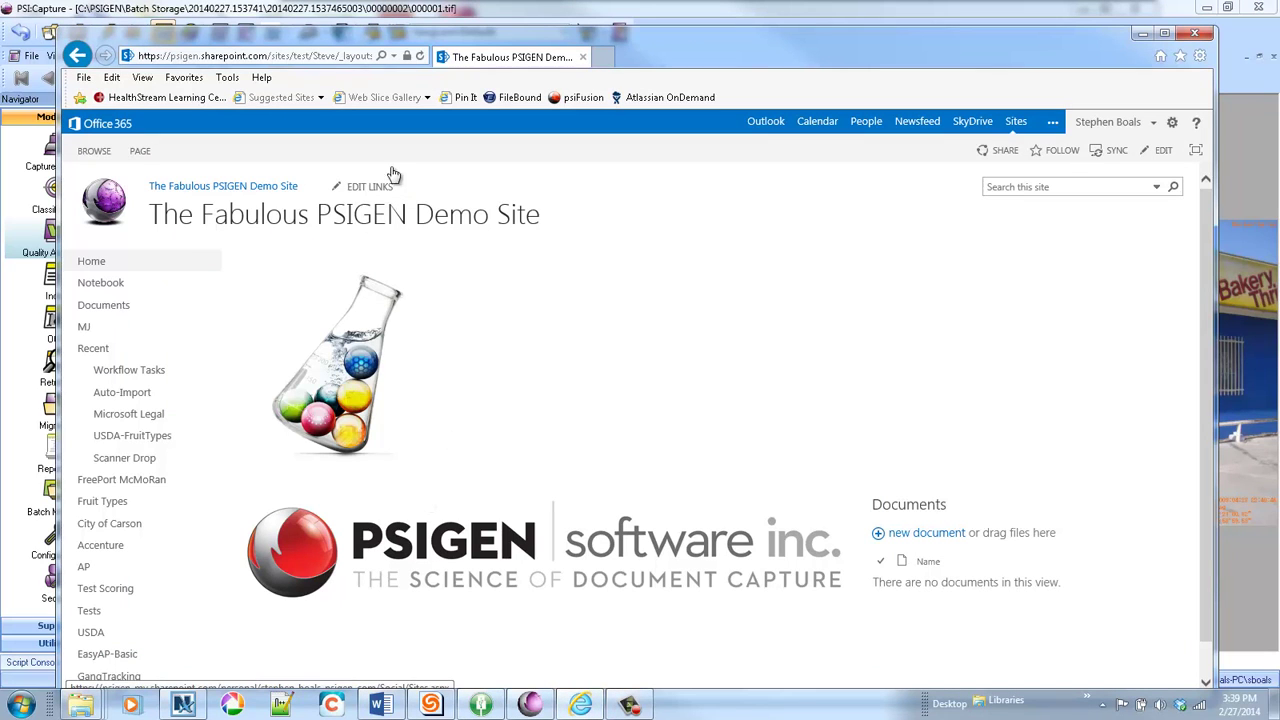
pyautogui.scroll(-1, 120, 555)
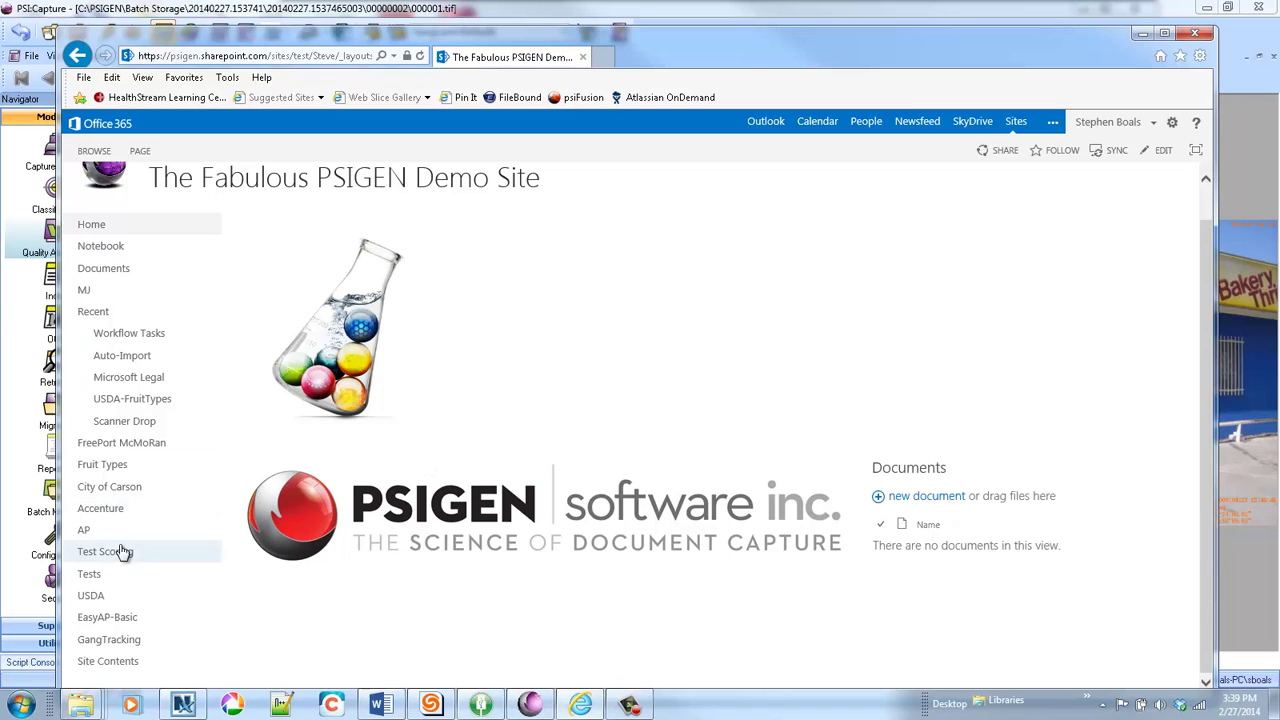
pyautogui.click(110, 640)
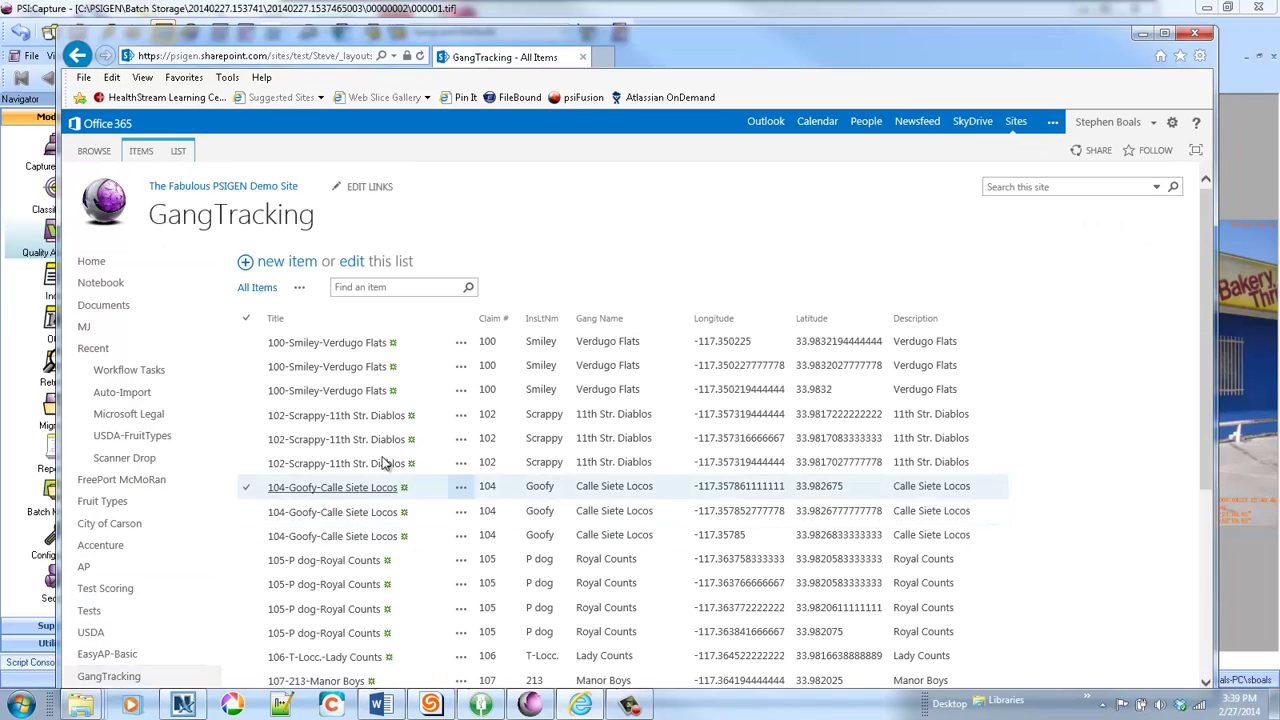
pyautogui.click(757, 389)
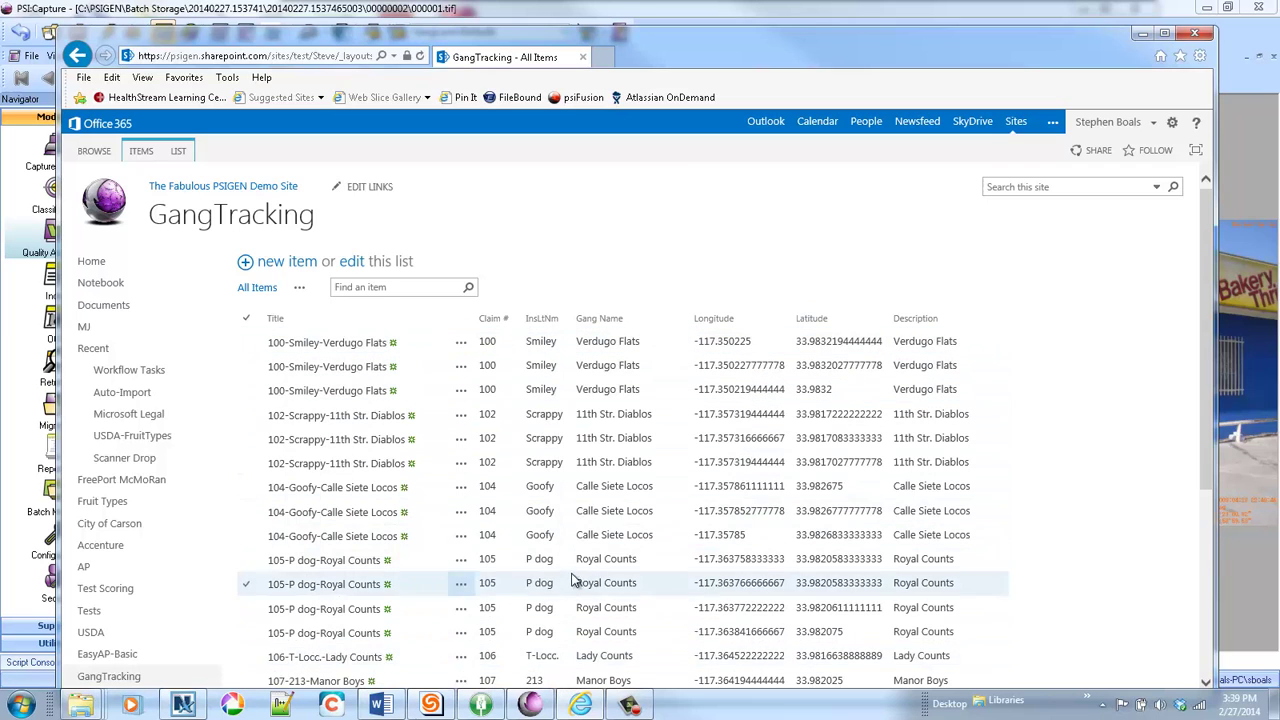
pyautogui.scroll(-3, 590, 570)
pyautogui.scroll(3, 582, 565)
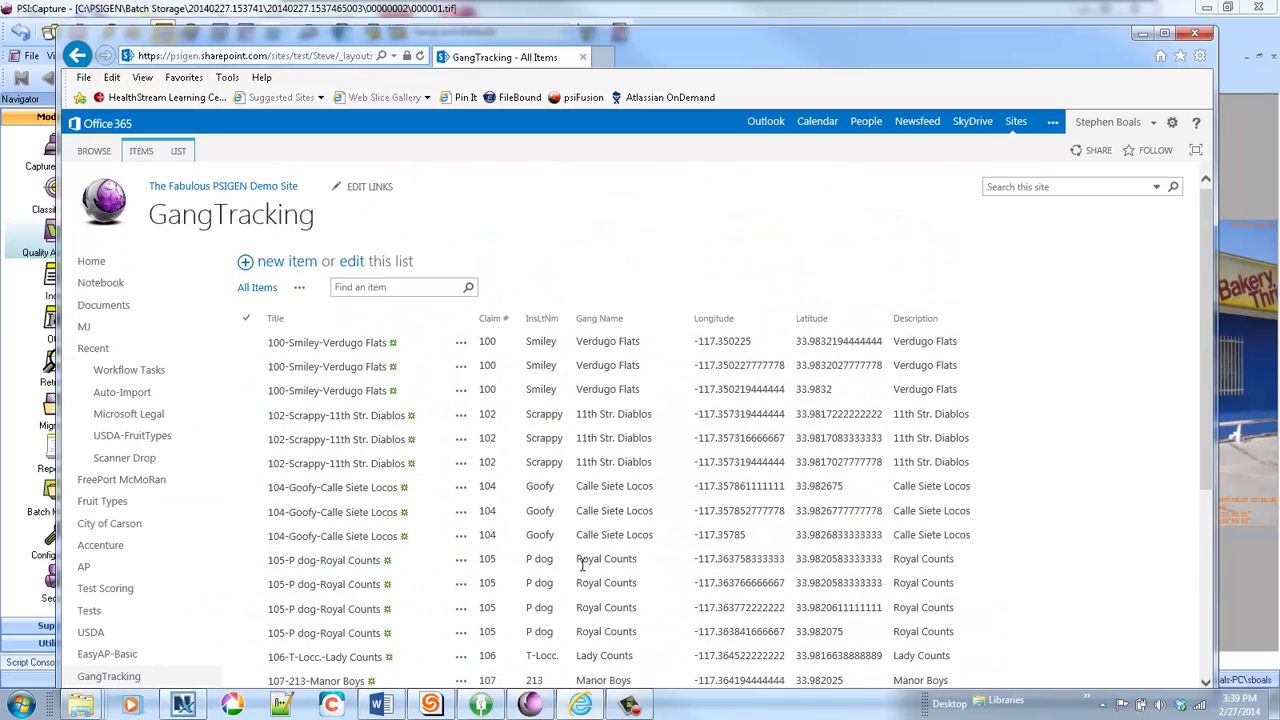